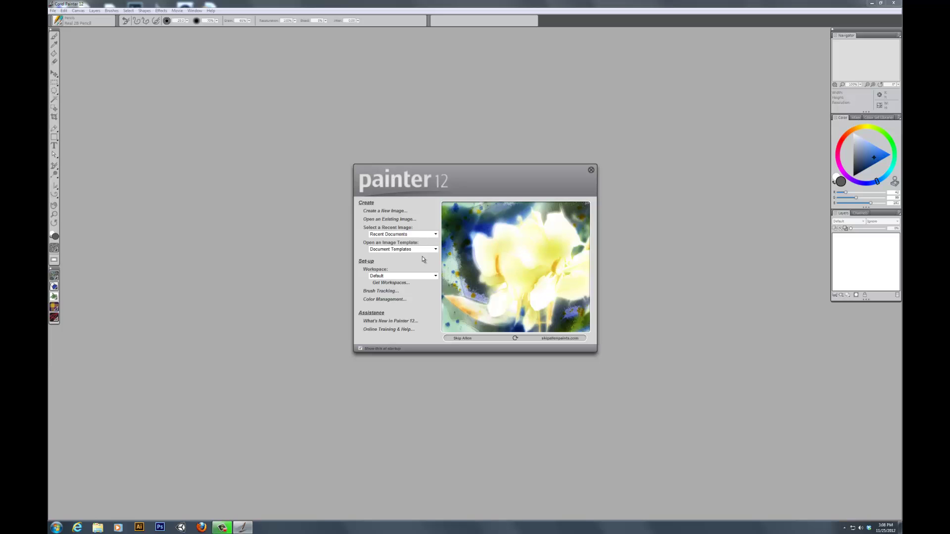
# - Create a new blank 1600 × 900 pixel image, Untitled-1, from the Welcome screen
pyautogui.click(390, 211)
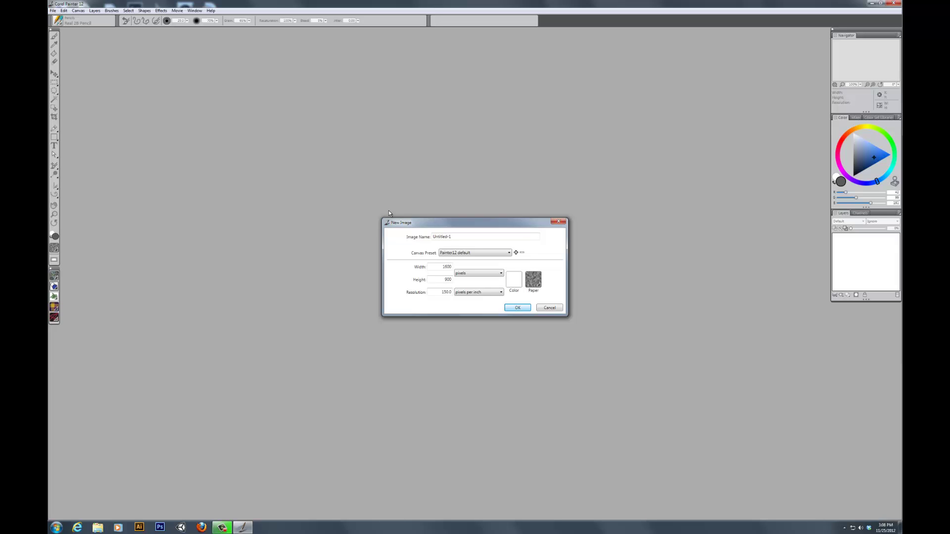
pyautogui.click(518, 308)
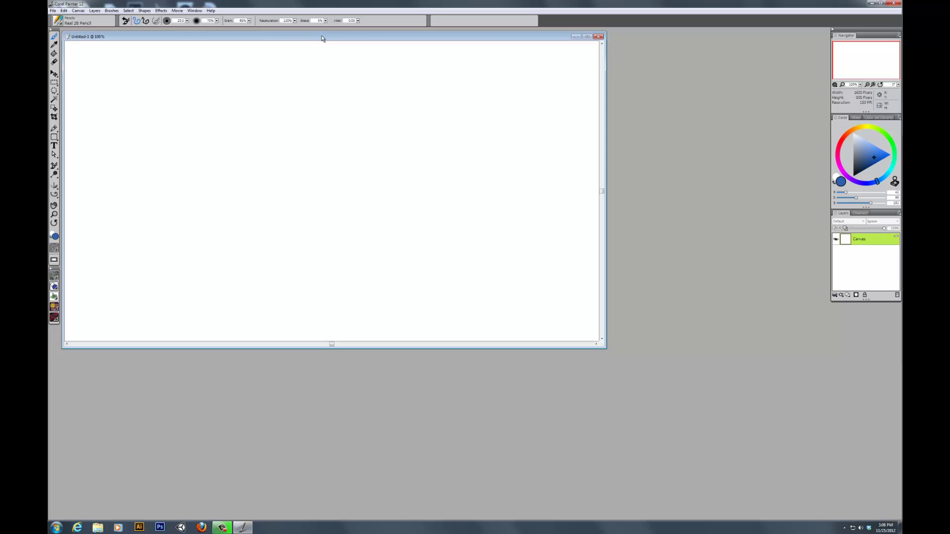
# - With the Acrylics Bristle Brush, paint an overlapping blue and red patch at upper left
pyautogui.moveTo(325, 38); pyautogui.dragTo(402, 74)
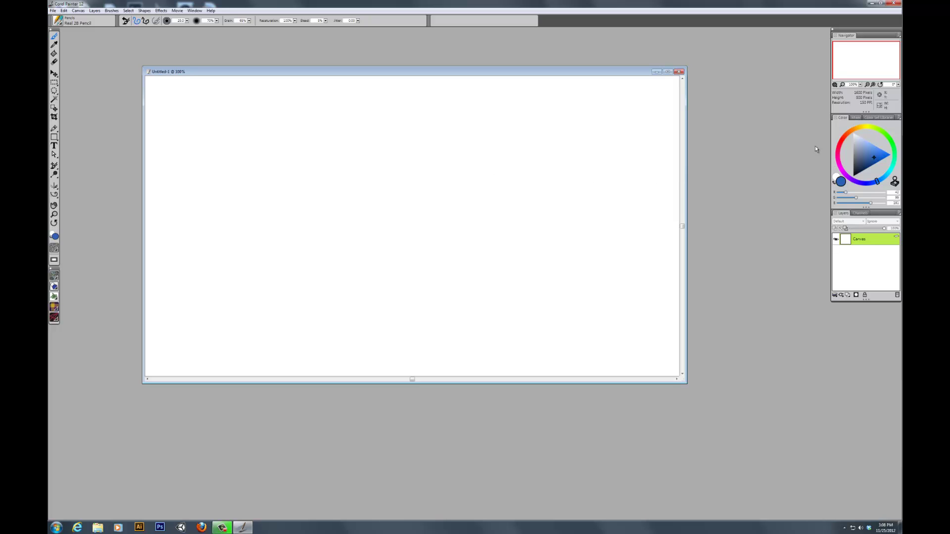
pyautogui.click(58, 22)
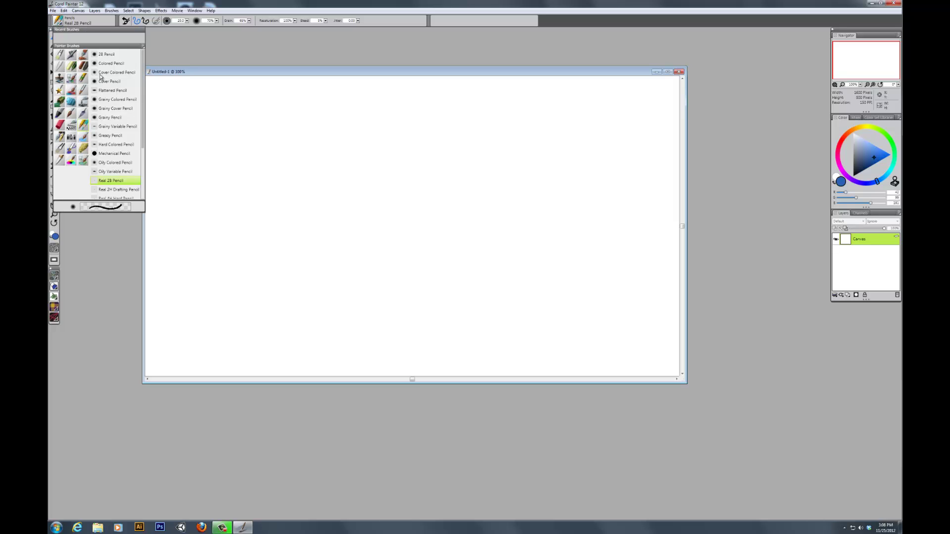
pyautogui.click(59, 55)
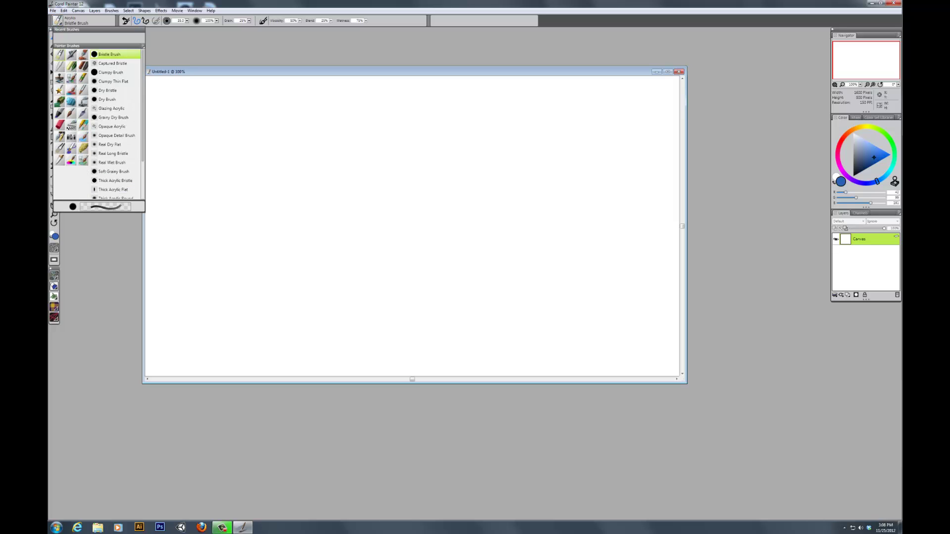
pyautogui.moveTo(297, 140)
pyautogui.mouseDown()
pyautogui.moveTo(275, 161)
pyautogui.moveTo(310, 144)
pyautogui.moveTo(275, 191)
pyautogui.moveTo(310, 159)
pyautogui.moveTo(288, 178)
pyautogui.moveTo(306, 208)
pyautogui.mouseUp()
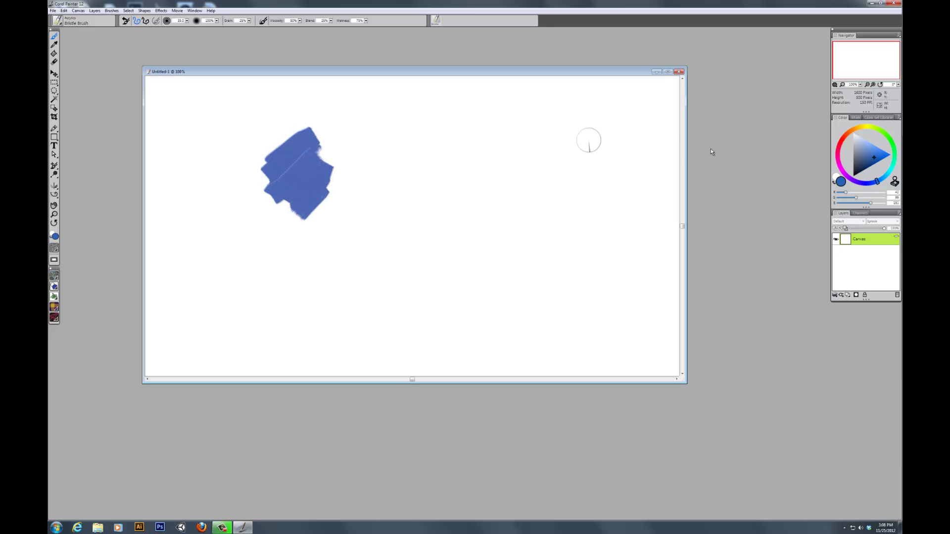
pyautogui.click(840, 143)
pyautogui.moveTo(365, 197)
pyautogui.mouseDown()
pyautogui.moveTo(349, 217)
pyautogui.moveTo(342, 189)
pyautogui.moveTo(313, 192)
pyautogui.moveTo(289, 156)
pyautogui.moveTo(301, 171)
pyautogui.moveTo(318, 163)
pyautogui.mouseUp()
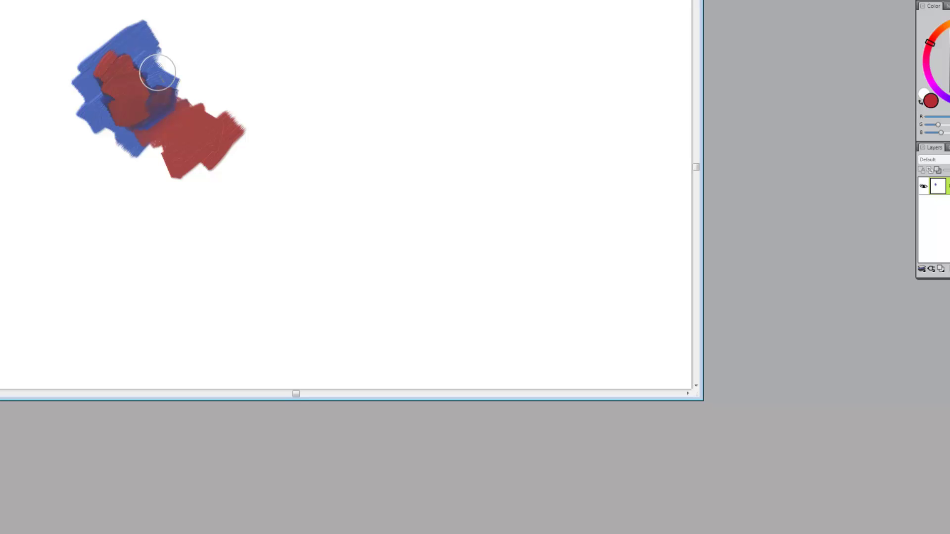
pyautogui.moveTo(157, 73); pyautogui.dragTo(160, 75)
pyautogui.keyDown('alt'); pyautogui.click(139, 36); pyautogui.keyUp('alt')
pyautogui.moveTo(138, 36)
pyautogui.mouseDown()
pyautogui.moveTo(120, 48)
pyautogui.moveTo(109, 75)
pyautogui.moveTo(127, 85)
pyautogui.moveTo(124, 97)
pyautogui.moveTo(148, 87)
pyautogui.moveTo(141, 123)
pyautogui.moveTo(170, 115)
pyautogui.mouseUp()
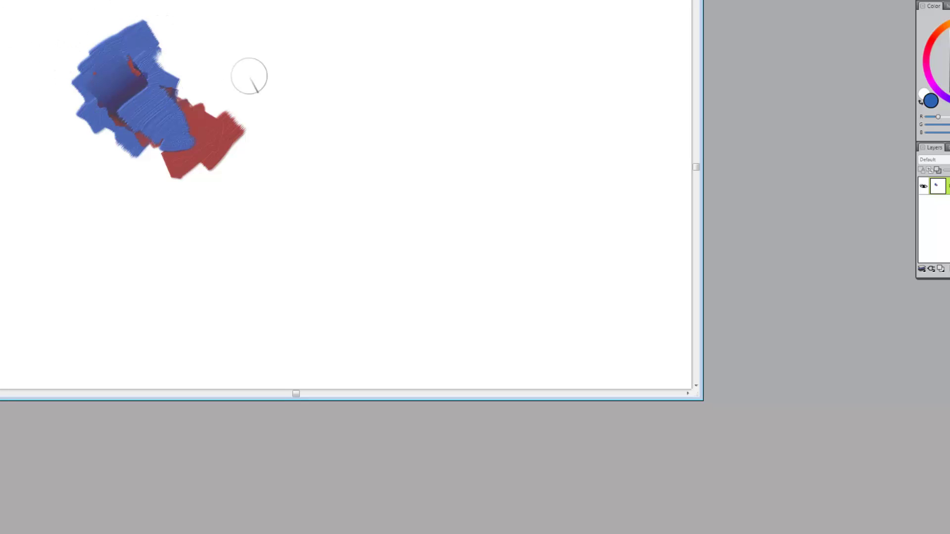
# - Paint a broad blue band to the right with red strokes running down its side
pyautogui.moveTo(388, 22)
pyautogui.mouseDown()
pyautogui.moveTo(328, 76)
pyautogui.moveTo(326, 90)
pyautogui.moveTo(339, 100)
pyautogui.moveTo(356, 79)
pyautogui.moveTo(309, 141)
pyautogui.moveTo(345, 137)
pyautogui.moveTo(322, 148)
pyautogui.moveTo(347, 172)
pyautogui.moveTo(331, 191)
pyautogui.moveTo(345, 182)
pyautogui.moveTo(348, 192)
pyautogui.moveTo(298, 222)
pyautogui.moveTo(292, 249)
pyautogui.mouseUp()
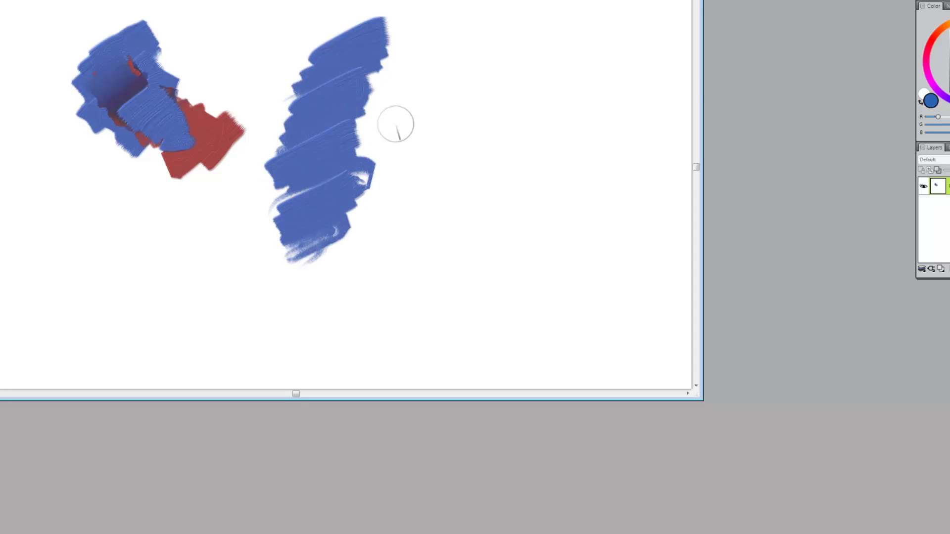
pyautogui.click(842, 142)
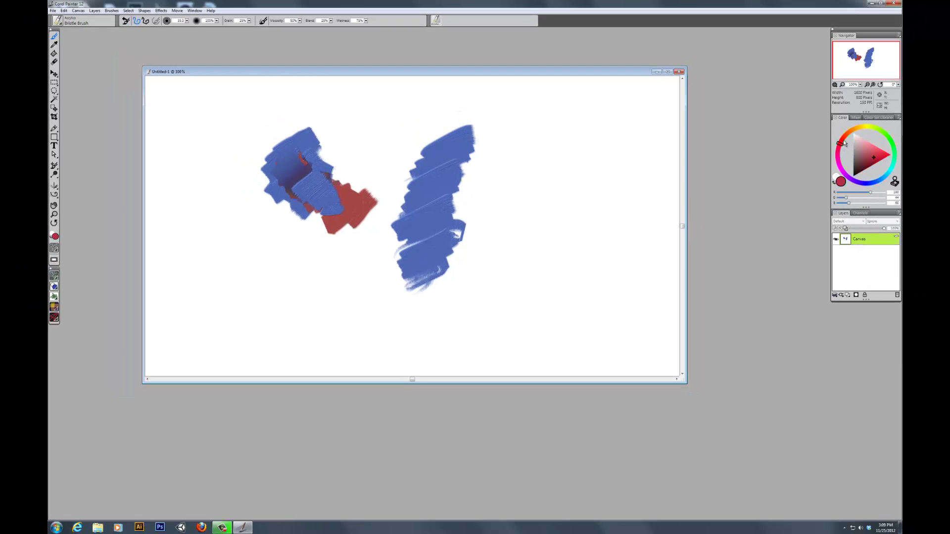
pyautogui.click(844, 140)
pyautogui.moveTo(500, 121)
pyautogui.mouseDown()
pyautogui.moveTo(468, 153)
pyautogui.moveTo(492, 170)
pyautogui.moveTo(468, 178)
pyautogui.moveTo(494, 205)
pyautogui.mouseUp()
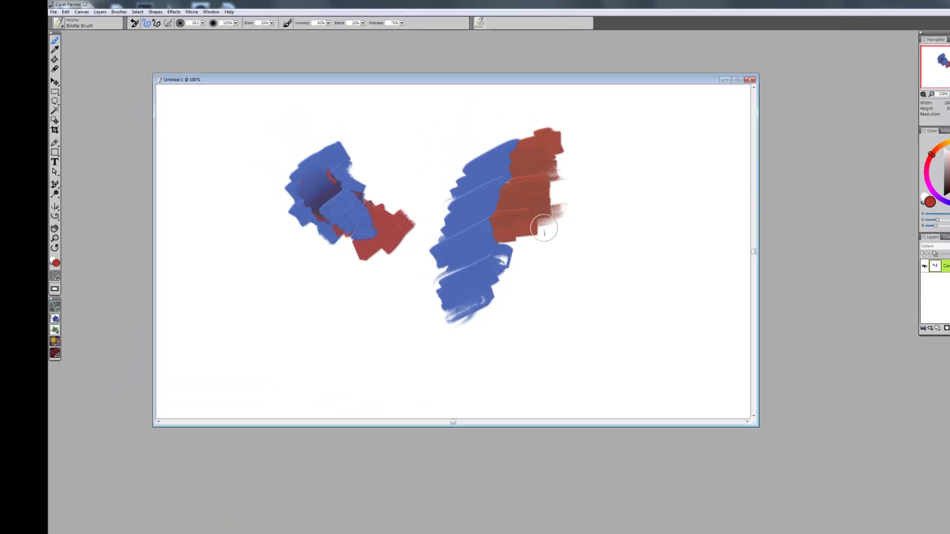
pyautogui.moveTo(544, 229)
pyautogui.mouseDown()
pyautogui.moveTo(523, 236)
pyautogui.moveTo(542, 250)
pyautogui.moveTo(521, 271)
pyautogui.moveTo(494, 275)
pyautogui.mouseUp()
pyautogui.moveTo(641, 365)
pyautogui.mouseDown()
pyautogui.moveTo(676, 381)
pyautogui.moveTo(732, 385)
pyautogui.mouseUp()
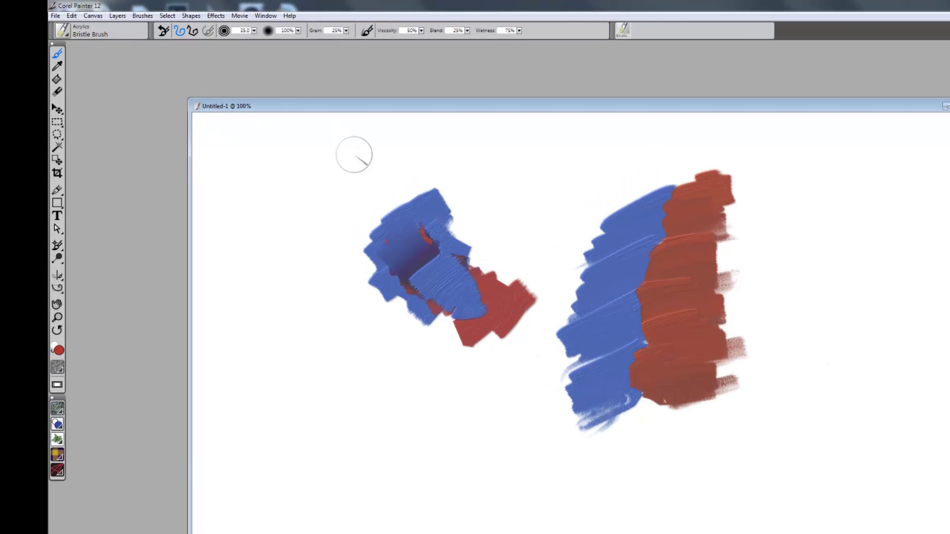
# - Blend the blue into the red at the right strokes' seam using the Blenders Water Rake
pyautogui.click(64, 31)
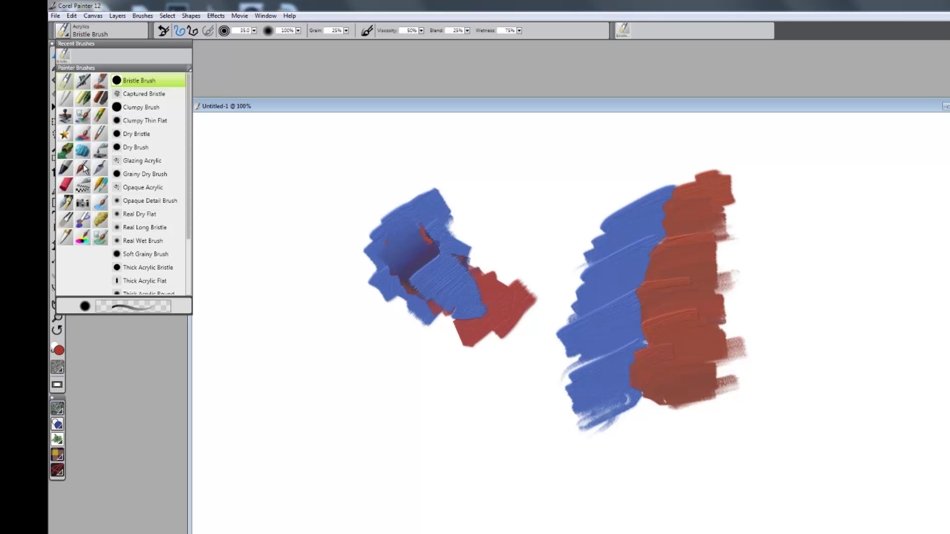
pyautogui.click(64, 102)
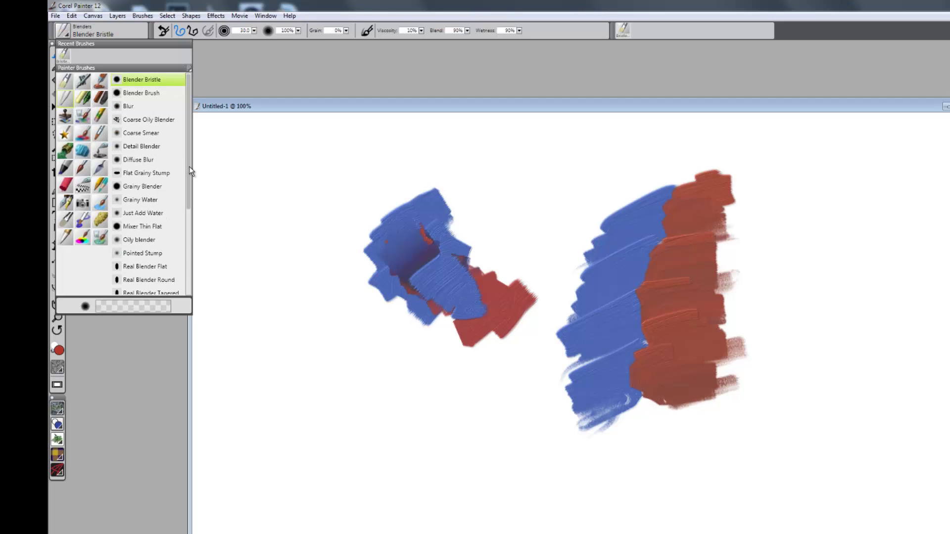
pyautogui.moveTo(189, 166); pyautogui.dragTo(186, 246)
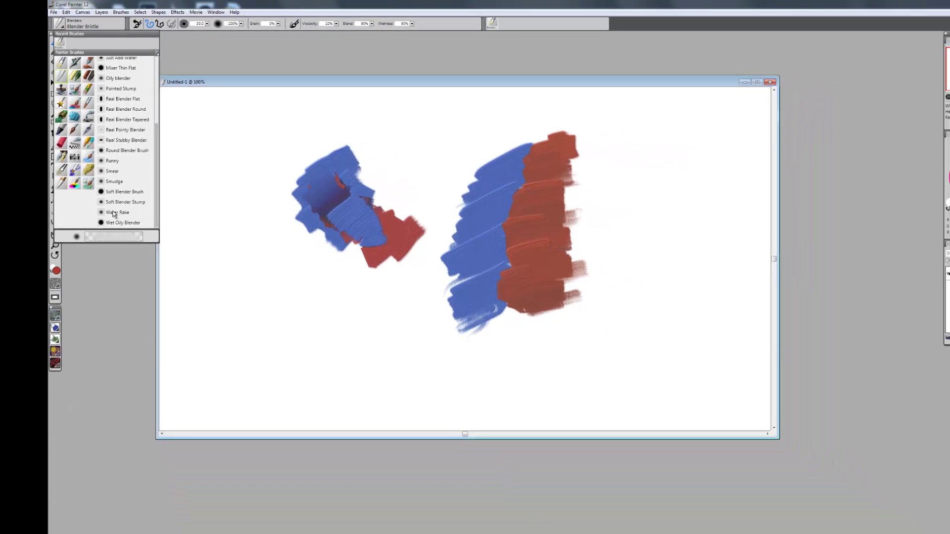
pyautogui.click(113, 213)
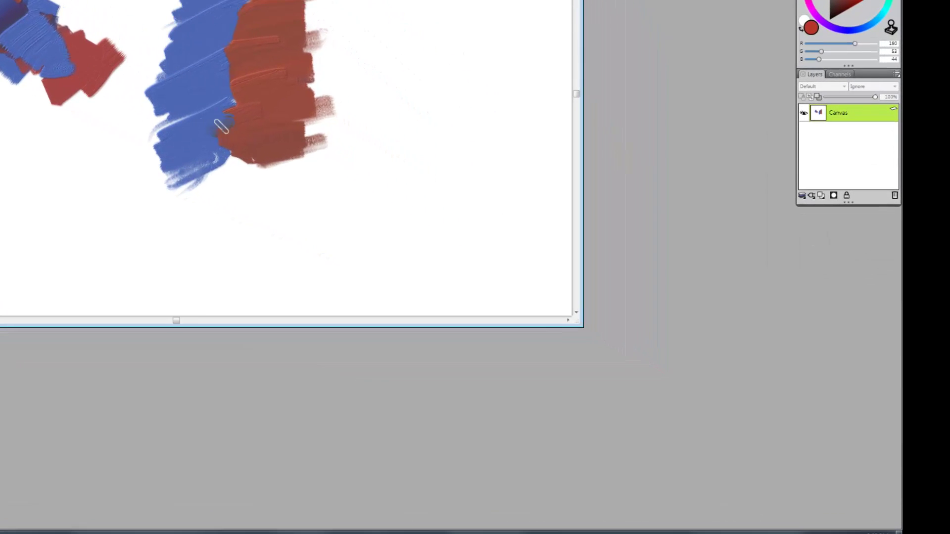
pyautogui.moveTo(222, 126)
pyautogui.mouseDown()
pyautogui.moveTo(239, 115)
pyautogui.moveTo(229, 101)
pyautogui.moveTo(247, 86)
pyautogui.moveTo(221, 74)
pyautogui.moveTo(241, 75)
pyautogui.moveTo(211, 90)
pyautogui.moveTo(225, 74)
pyautogui.moveTo(212, 65)
pyautogui.moveTo(235, 54)
pyautogui.moveTo(235, 129)
pyautogui.moveTo(269, 121)
pyautogui.moveTo(239, 115)
pyautogui.moveTo(213, 129)
pyautogui.moveTo(239, 125)
pyautogui.moveTo(208, 107)
pyautogui.moveTo(235, 123)
pyautogui.moveTo(270, 109)
pyautogui.moveTo(237, 112)
pyautogui.moveTo(276, 84)
pyautogui.moveTo(270, 63)
pyautogui.moveTo(258, 87)
pyautogui.moveTo(265, 101)
pyautogui.moveTo(201, 106)
pyautogui.moveTo(208, 118)
pyautogui.moveTo(250, 99)
pyautogui.moveTo(231, 95)
pyautogui.moveTo(231, 112)
pyautogui.moveTo(257, 84)
pyautogui.moveTo(225, 84)
pyautogui.moveTo(246, 91)
pyautogui.moveTo(239, 122)
pyautogui.moveTo(208, 123)
pyautogui.moveTo(246, 129)
pyautogui.mouseUp()
# - Set the Water Rake method to Cloning (Hard Cover Cloning) and blend red into the blue edge
pyautogui.hotkey('ctrl', 'b')
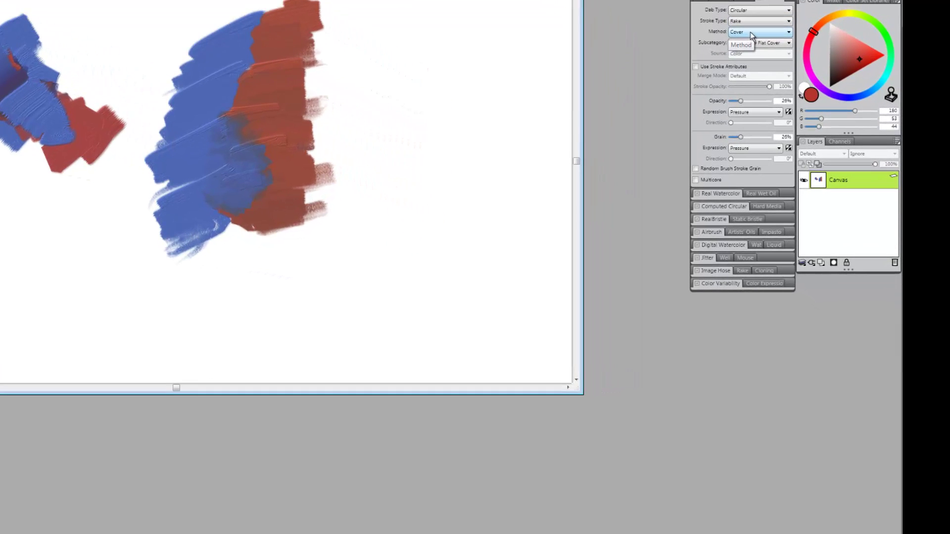
pyautogui.click(799, 140)
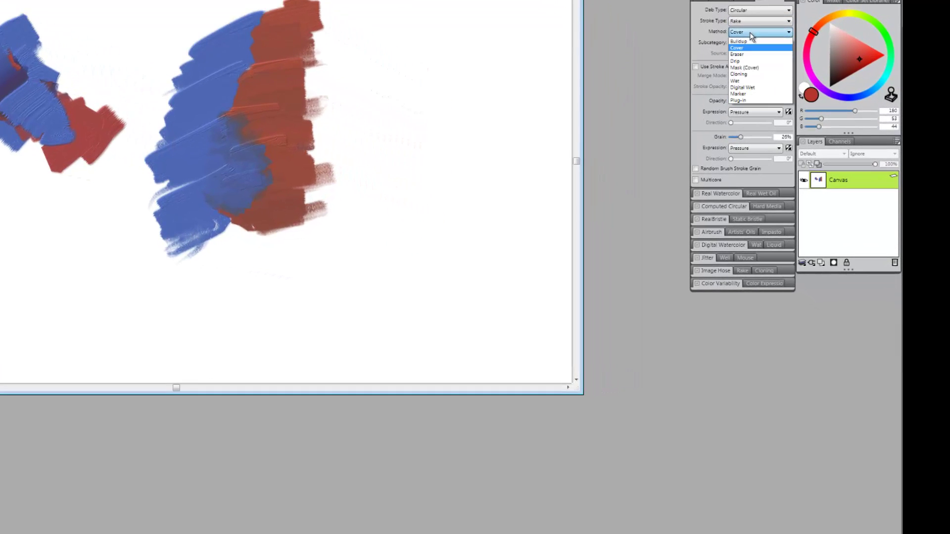
pyautogui.click(742, 74)
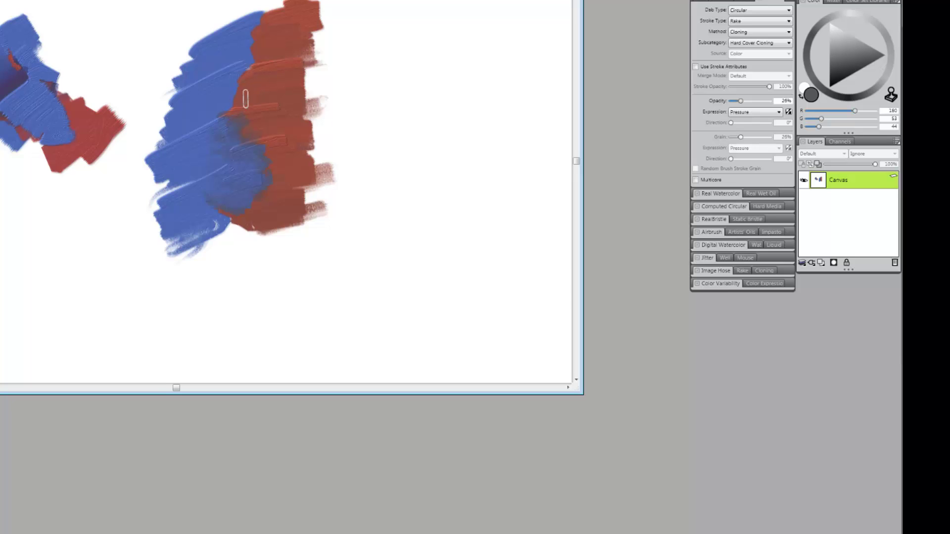
pyautogui.moveTo(219, 107)
pyautogui.mouseDown()
pyautogui.moveTo(259, 85)
pyautogui.moveTo(229, 91)
pyautogui.moveTo(262, 63)
pyautogui.mouseUp()
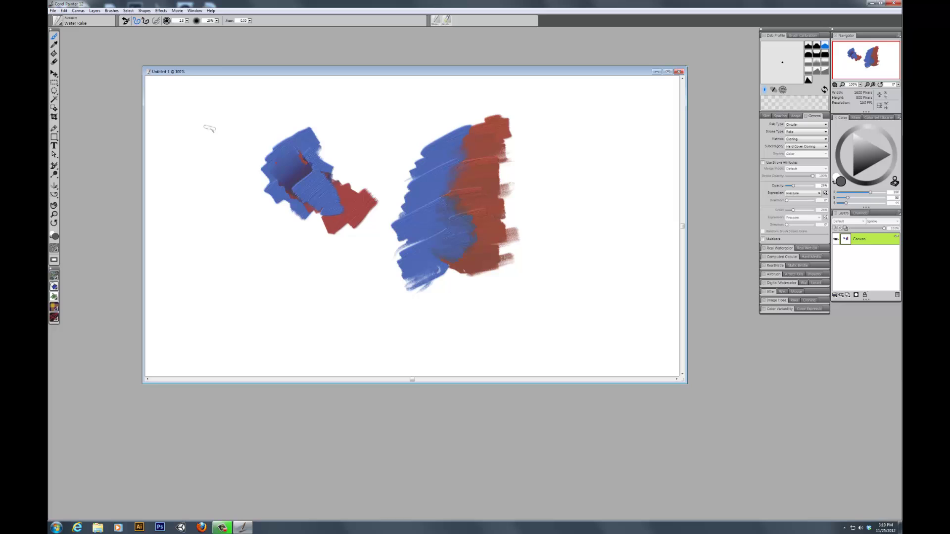
# - Paint a red Artist Pastel Chalk blob at size about 35, overlapped by green below
pyautogui.click(61, 24)
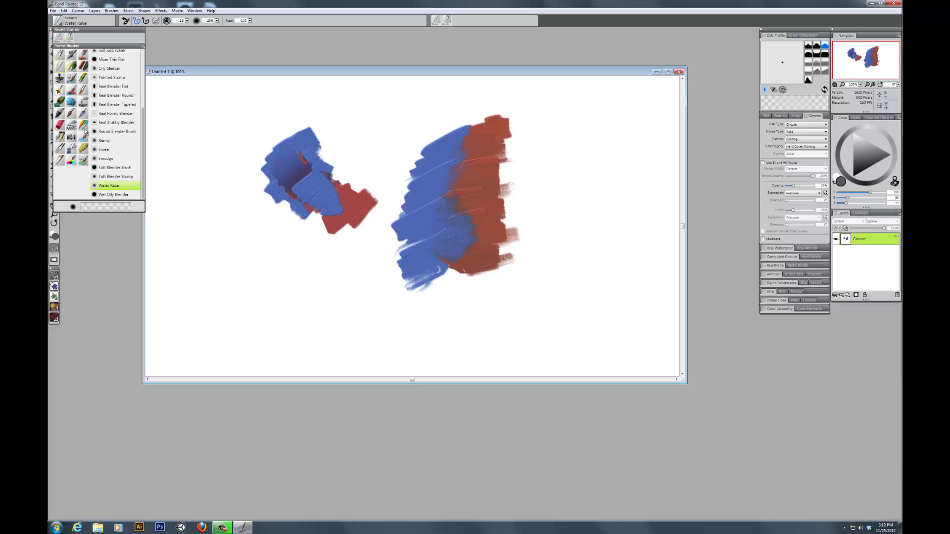
pyautogui.click(60, 125)
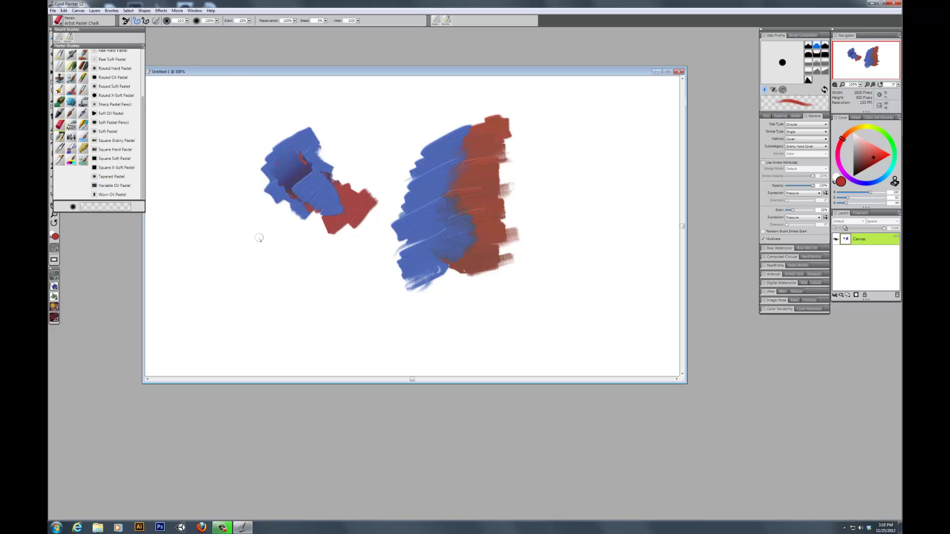
pyautogui.moveTo(257, 238)
pyautogui.mouseDown()
pyautogui.moveTo(248, 233)
pyautogui.moveTo(227, 261)
pyautogui.moveTo(265, 248)
pyautogui.moveTo(228, 285)
pyautogui.moveTo(291, 258)
pyautogui.moveTo(233, 297)
pyautogui.moveTo(309, 282)
pyautogui.mouseUp()
pyautogui.moveTo(859, 132); pyautogui.dragTo(883, 132)
pyautogui.moveTo(348, 321)
pyautogui.mouseDown()
pyautogui.moveTo(314, 324)
pyautogui.moveTo(331, 304)
pyautogui.moveTo(279, 323)
pyautogui.moveTo(300, 300)
pyautogui.moveTo(274, 318)
pyautogui.moveTo(289, 288)
pyautogui.moveTo(260, 300)
pyautogui.moveTo(279, 282)
pyautogui.moveTo(259, 277)
pyautogui.mouseUp()
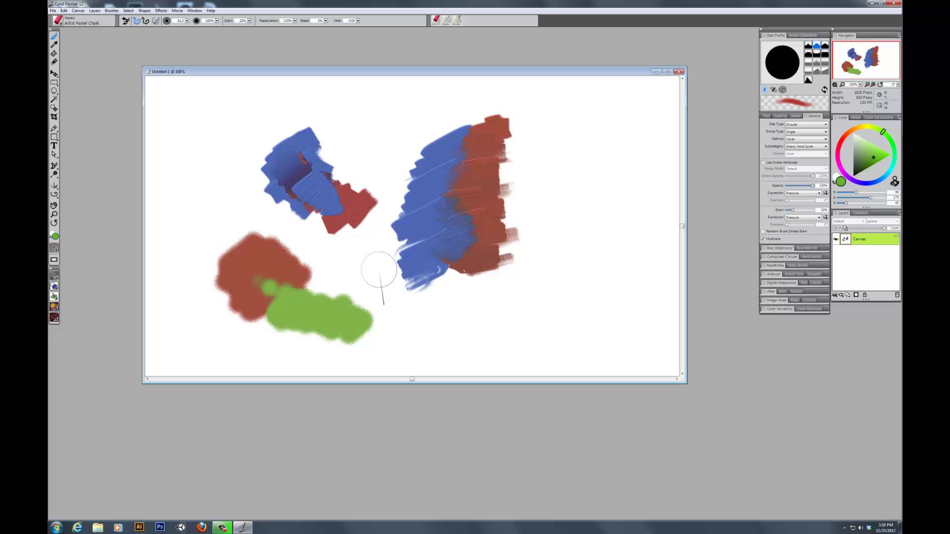
# - Reselect the Water Rake at size 9.5 and blend the green up into the red blob
pyautogui.click(58, 21)
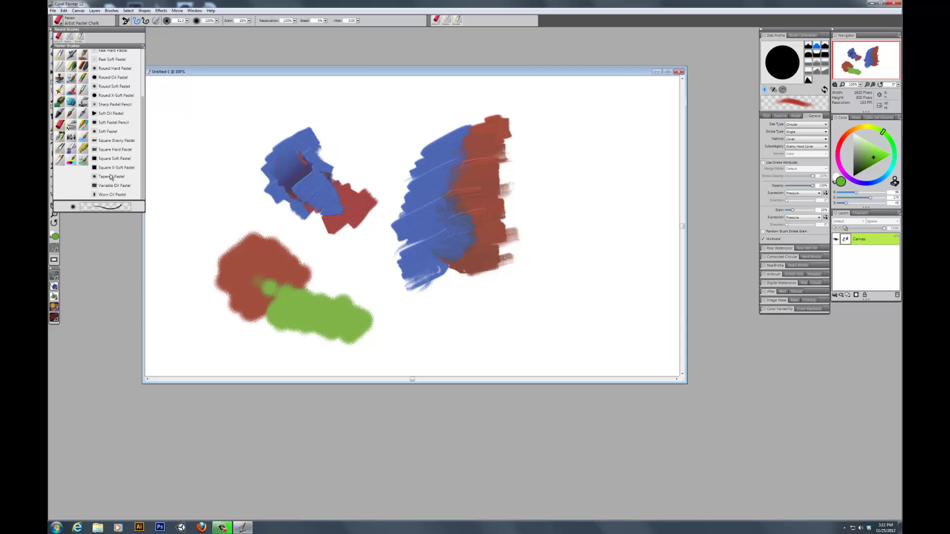
pyautogui.click(59, 66)
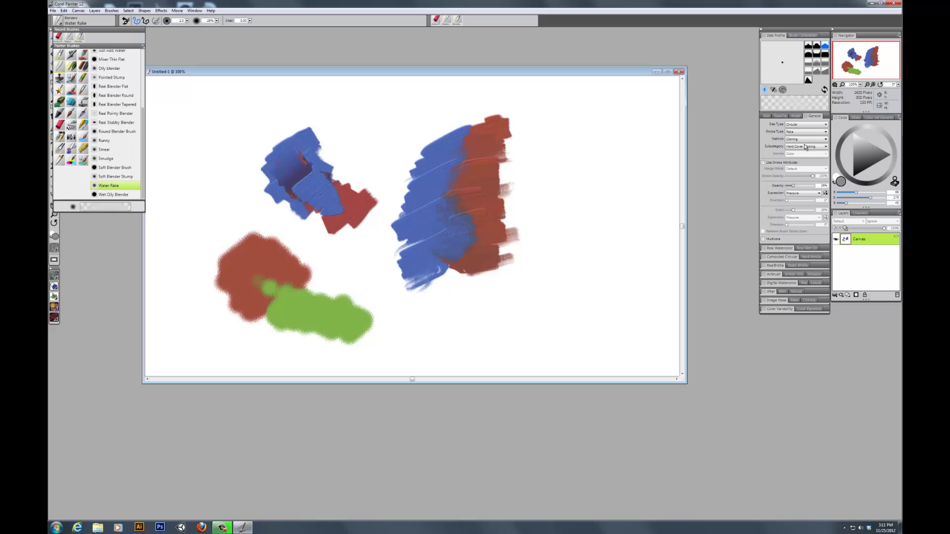
pyautogui.click(287, 305)
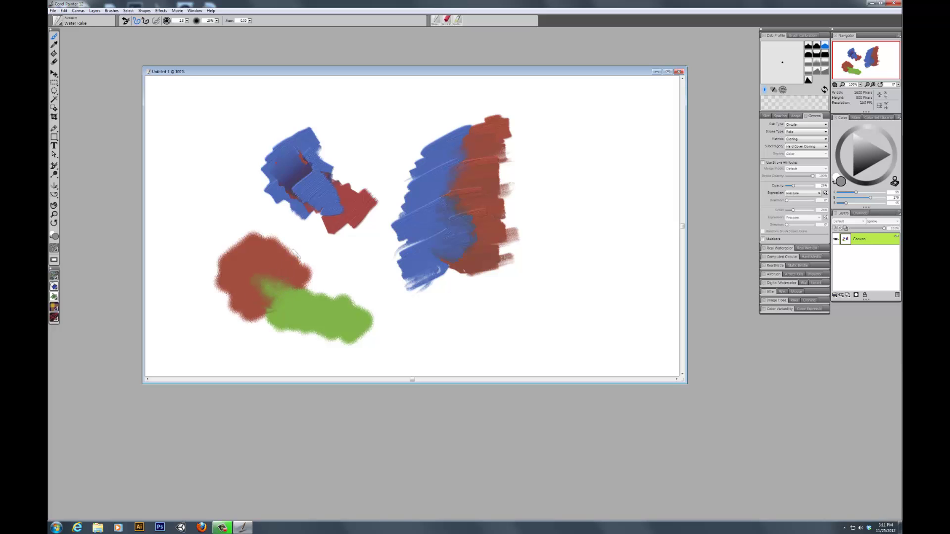
pyautogui.moveTo(283, 270); pyautogui.dragTo(278, 278)
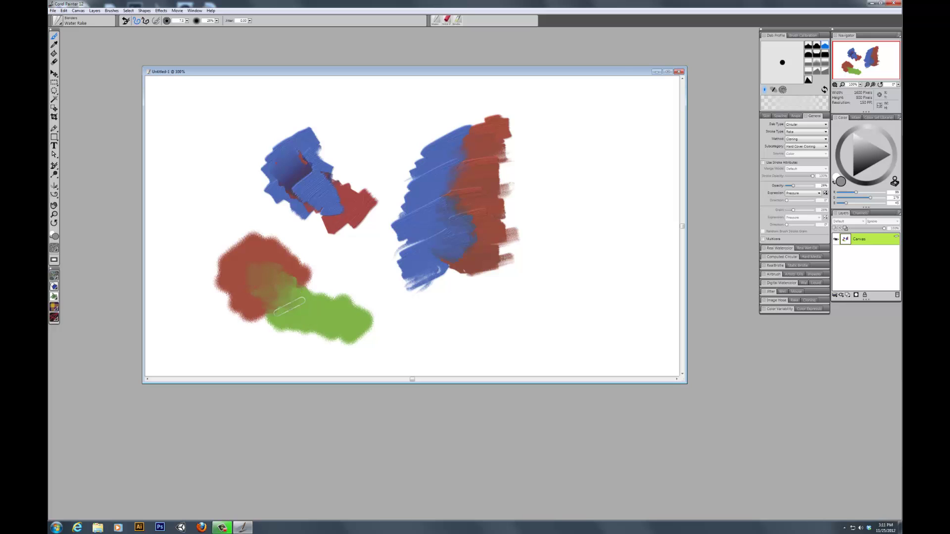
pyautogui.moveTo(289, 307)
pyautogui.mouseDown()
pyautogui.moveTo(279, 270)
pyautogui.moveTo(300, 297)
pyautogui.moveTo(252, 289)
pyautogui.mouseUp()
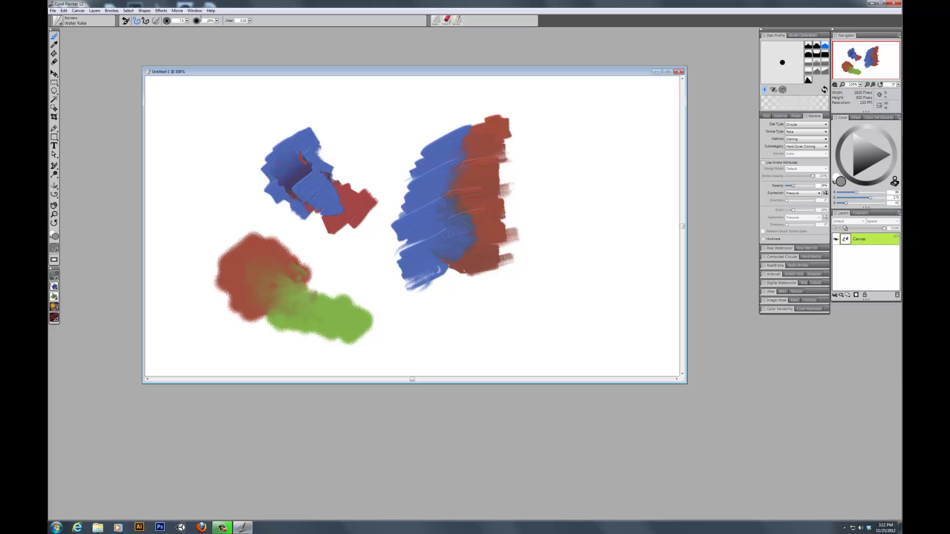
# - At 2% opacity, smear the red blob up-left and blend green into red along their boundary
pyautogui.click(216, 22)
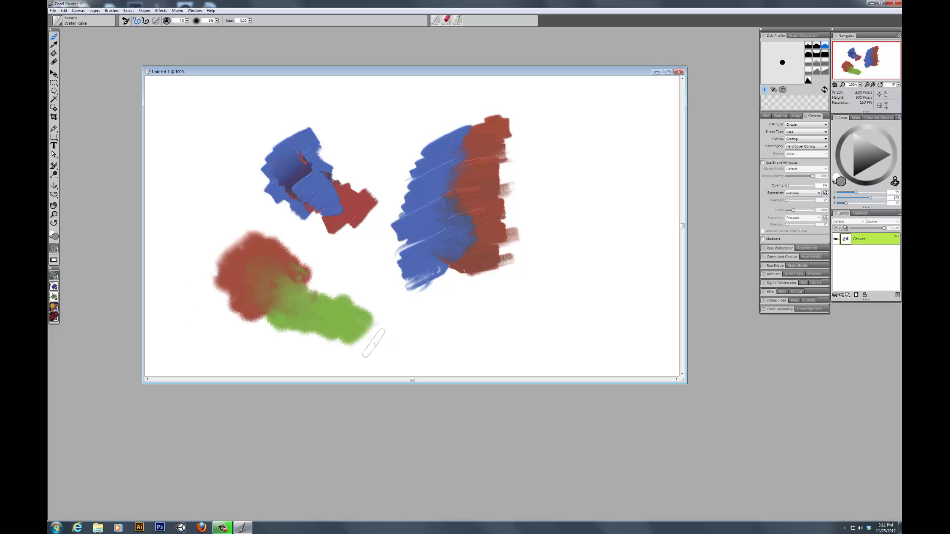
pyautogui.moveTo(366, 321); pyautogui.dragTo(372, 303)
pyautogui.click(187, 21)
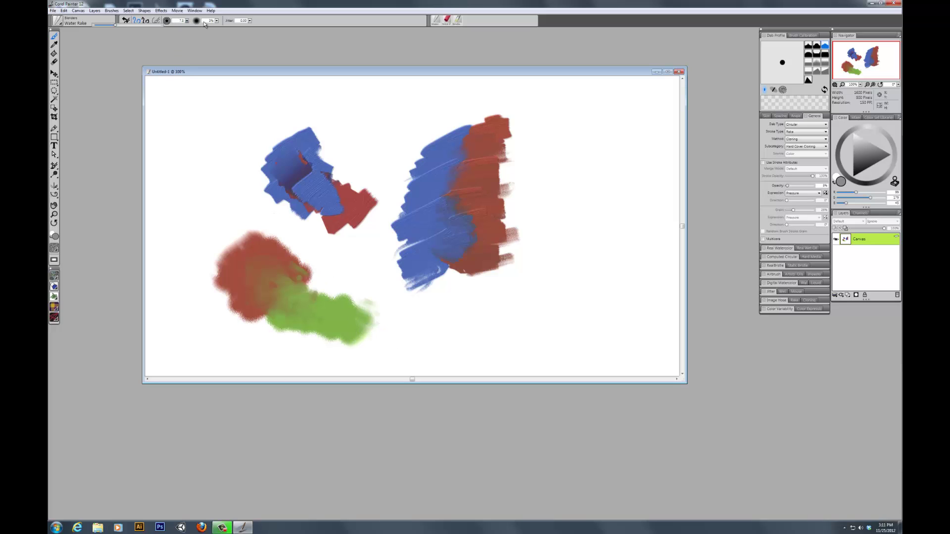
pyautogui.moveTo(222, 22); pyautogui.dragTo(219, 22)
pyautogui.moveTo(240, 253)
pyautogui.mouseDown()
pyautogui.moveTo(213, 213)
pyautogui.moveTo(249, 267)
pyautogui.moveTo(221, 205)
pyautogui.moveTo(223, 281)
pyautogui.moveTo(174, 277)
pyautogui.mouseUp()
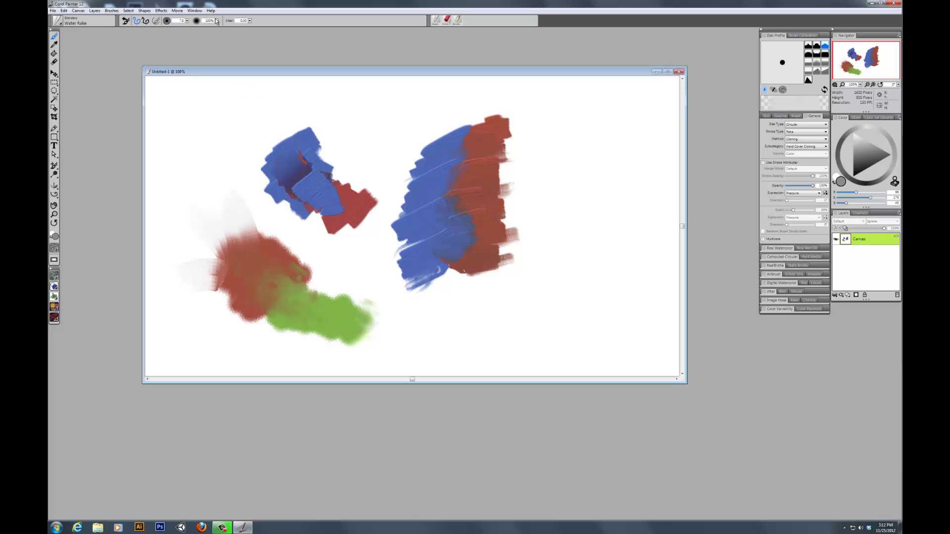
pyautogui.moveTo(272, 272)
pyautogui.mouseDown()
pyautogui.moveTo(298, 299)
pyautogui.moveTo(302, 310)
pyautogui.moveTo(286, 313)
pyautogui.moveTo(308, 306)
pyautogui.moveTo(244, 280)
pyautogui.moveTo(265, 288)
pyautogui.mouseUp()
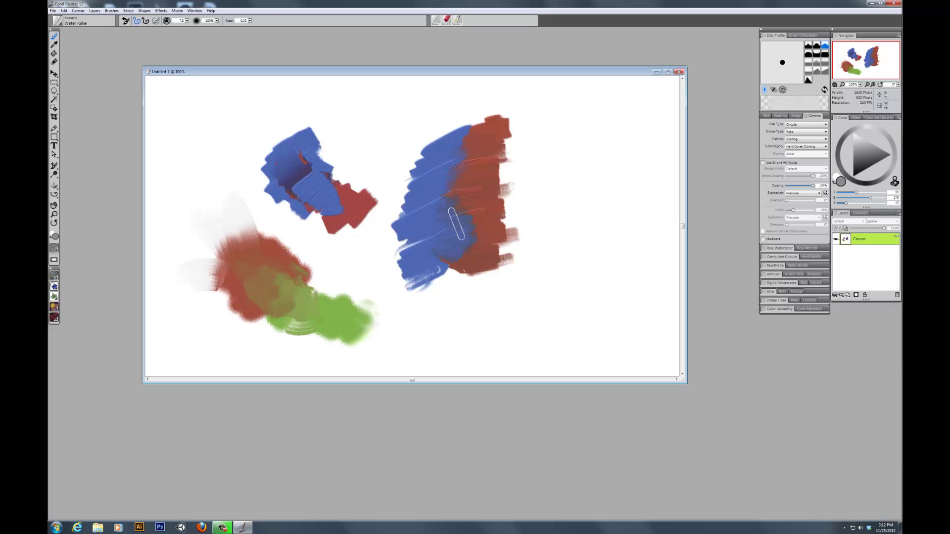